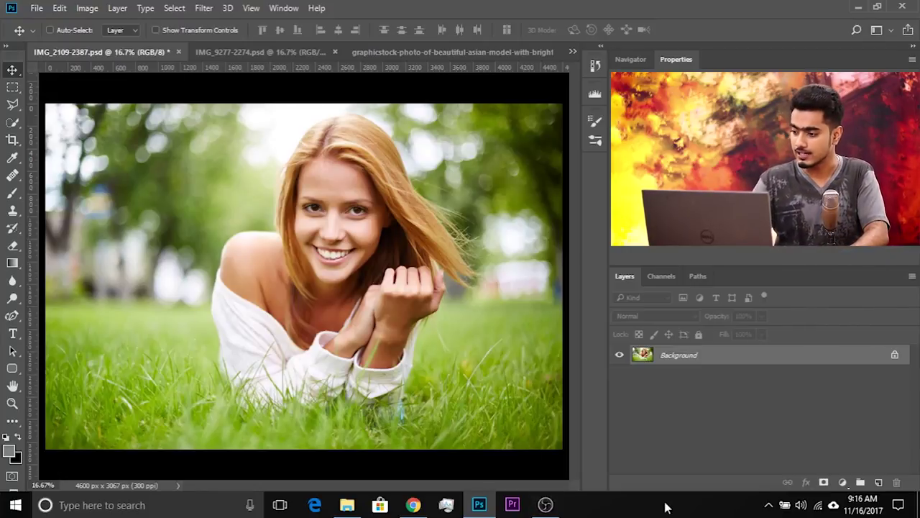
Open the new fill or adjustment layer menu on the grass portrait
left_click(842, 483)
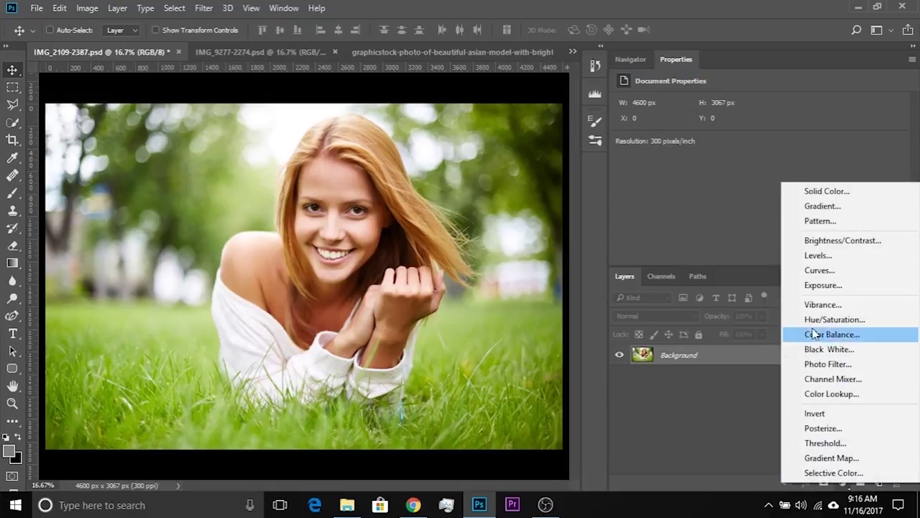
Add an Exposure layer to the grass portrait with Offset +0.0923 and Gamma Correction 0.64
left_click(822, 286)
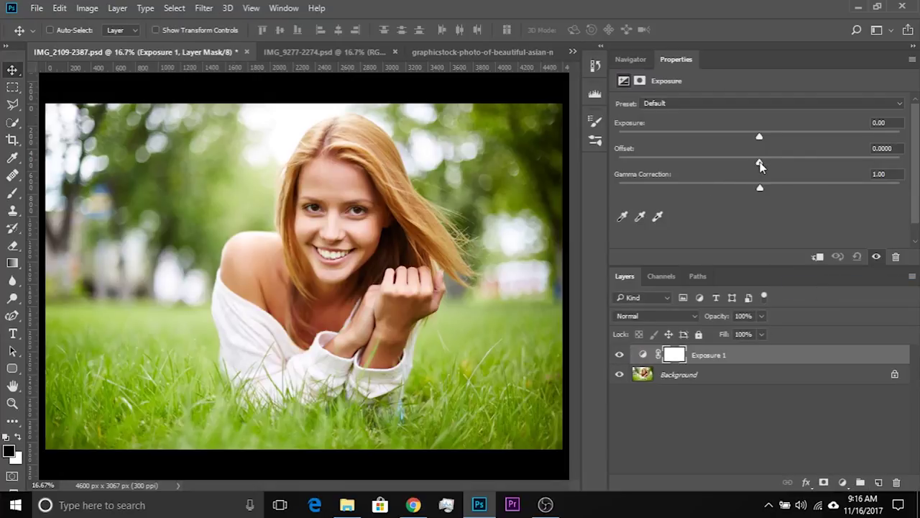
left_click_drag(760, 164, 768, 164)
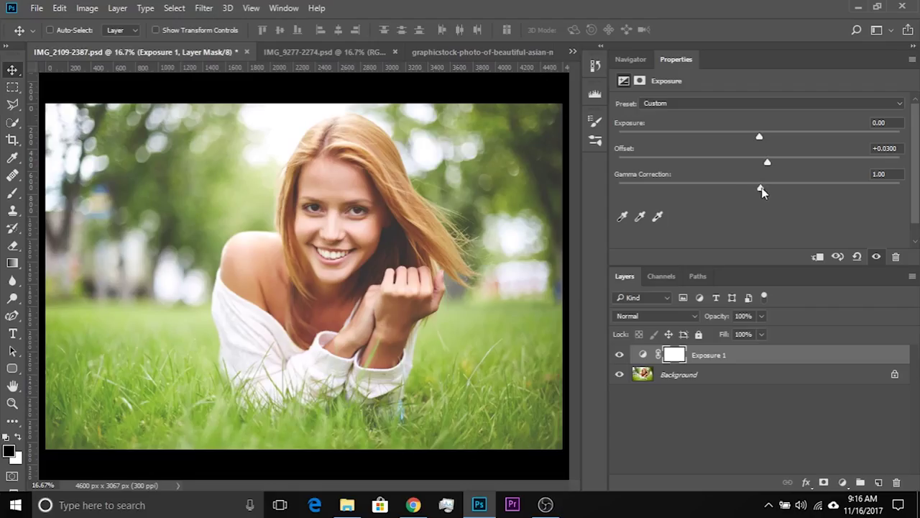
left_click_drag(764, 190, 784, 166)
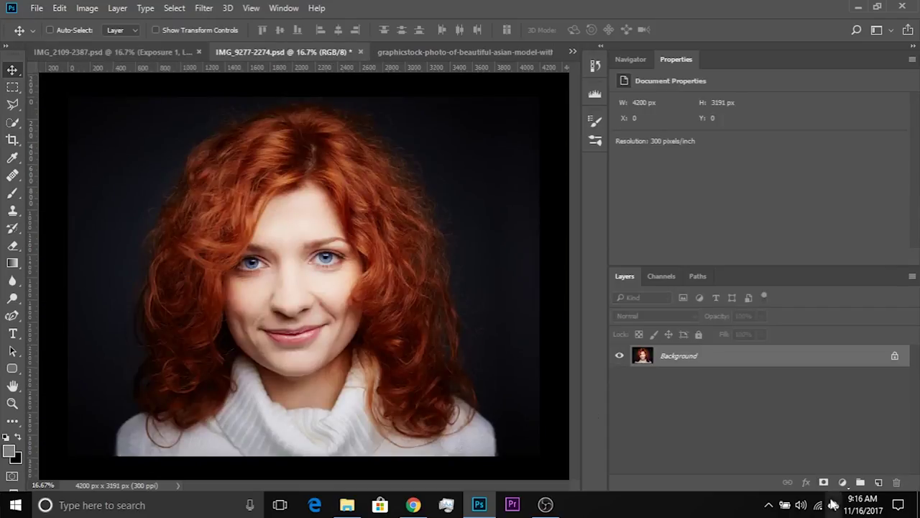
Add an Exposure layer to the red-haired portrait (Offset +0.0468, Gamma 0.64) and compare it on and off
left_click(843, 482)
left_click(840, 283)
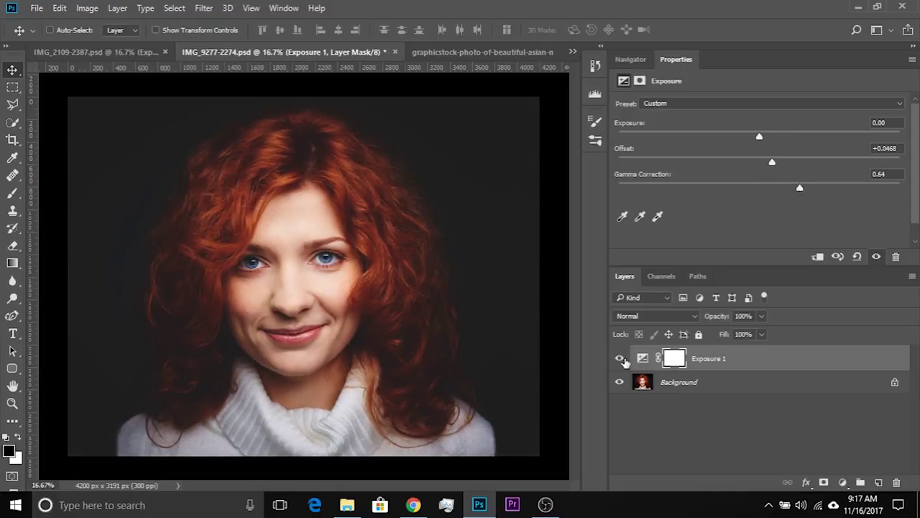
left_click(624, 358)
left_click(623, 359)
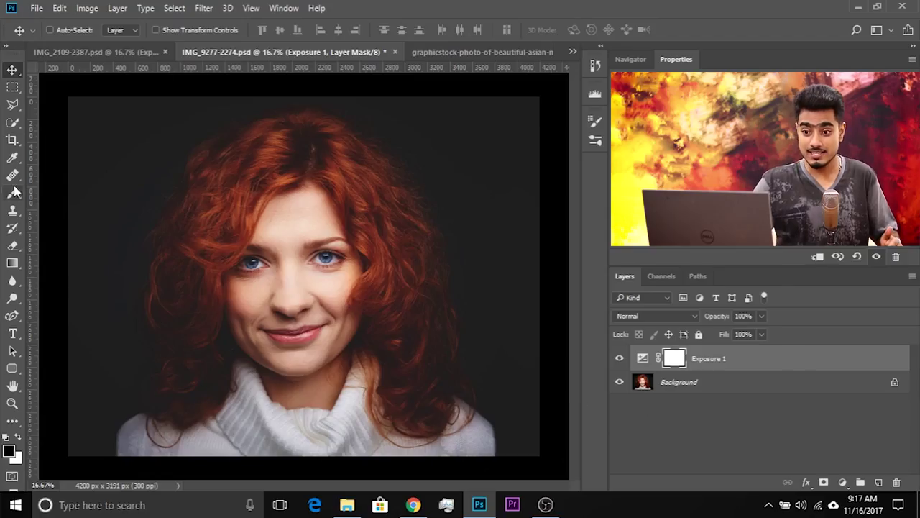
left_click(14, 194)
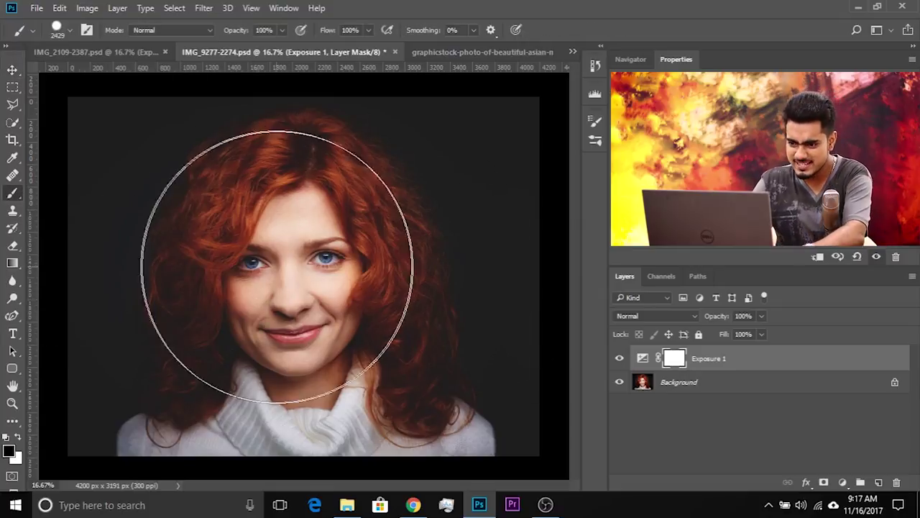
Use a soft brush of about 1013 px to mask the Exposure effect off the face and neck
mouse_move(287, 271)
left_mouse_down()
mouse_move(256, 274)
mouse_move(201, 254)
mouse_move(242, 263)
mouse_move(233, 238)
mouse_move(226, 242)
left_mouse_up()
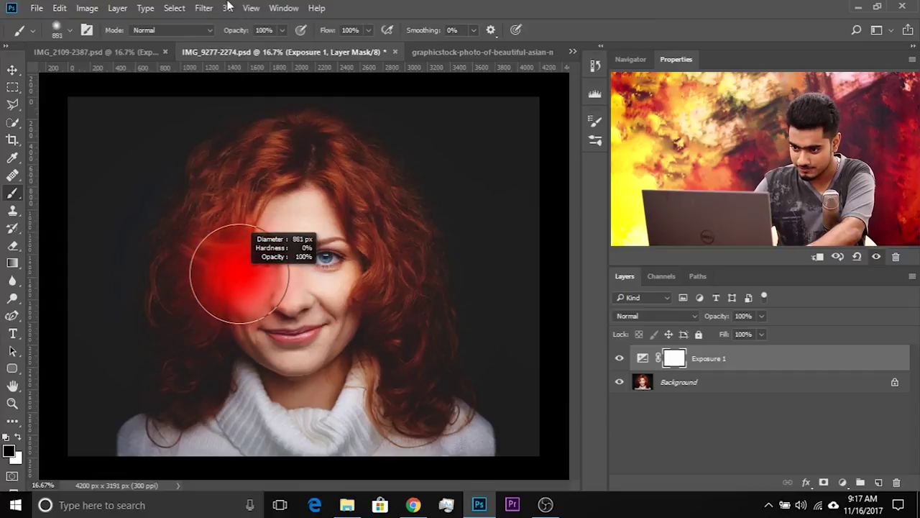
left_click_drag(232, 351, 236, 358)
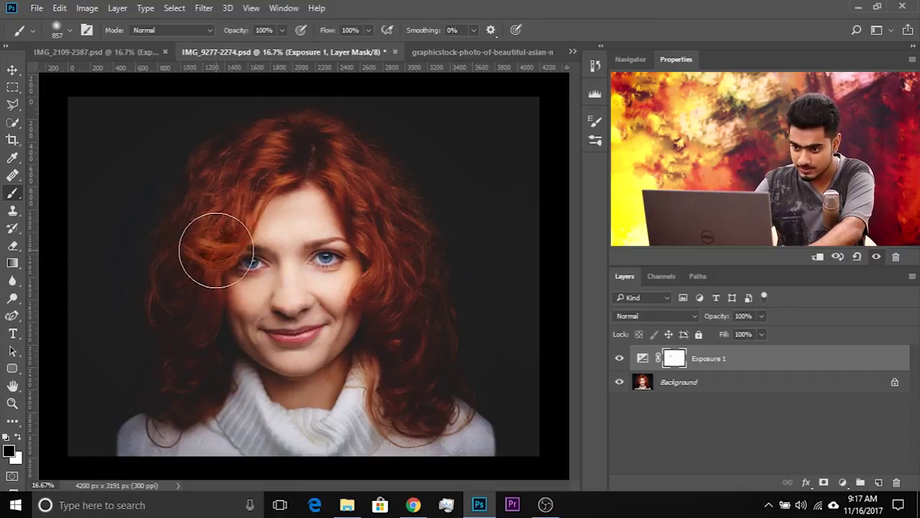
left_click_drag(287, 215, 297, 215)
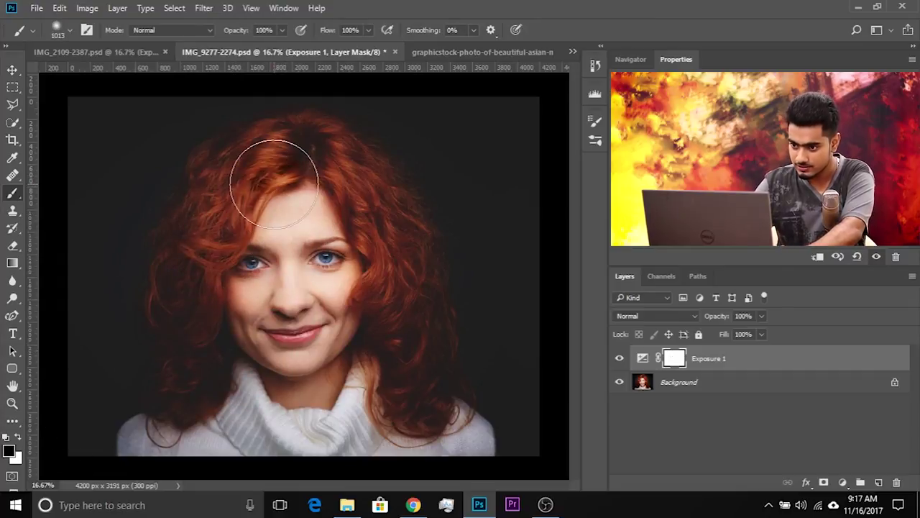
left_click_drag(390, 282, 374, 413)
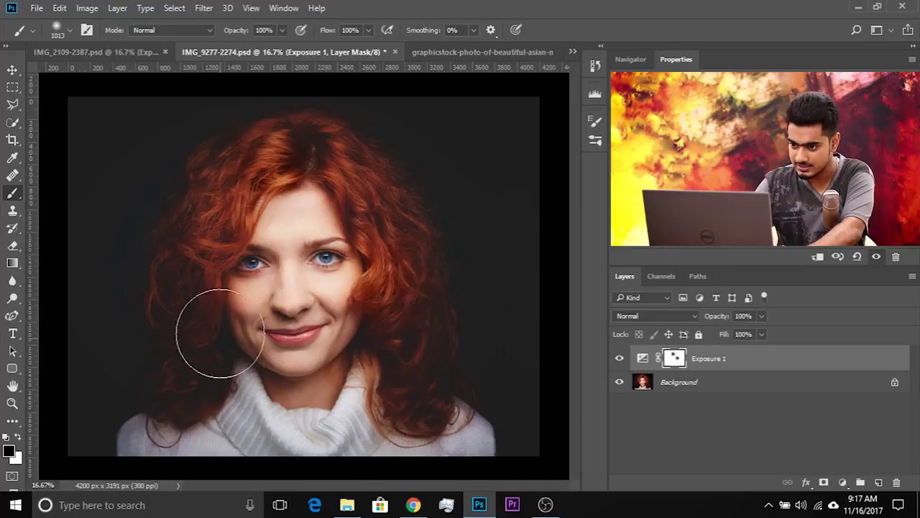
mouse_move(251, 228)
left_mouse_down()
mouse_move(261, 328)
mouse_move(240, 331)
mouse_move(295, 279)
mouse_move(330, 302)
mouse_move(274, 388)
mouse_move(330, 319)
mouse_move(349, 325)
mouse_move(329, 174)
left_mouse_up()
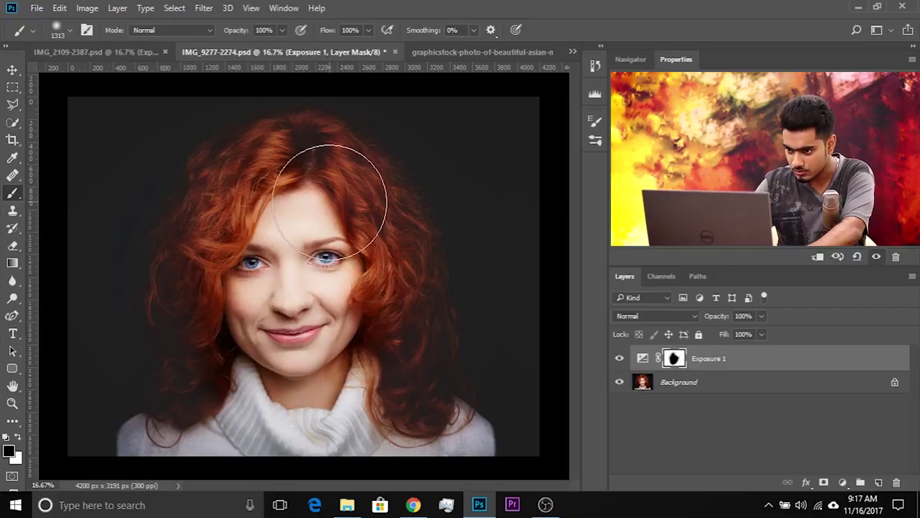
mouse_move(287, 301)
left_mouse_down()
mouse_move(202, 323)
mouse_move(242, 384)
mouse_move(400, 353)
mouse_move(368, 469)
left_mouse_up()
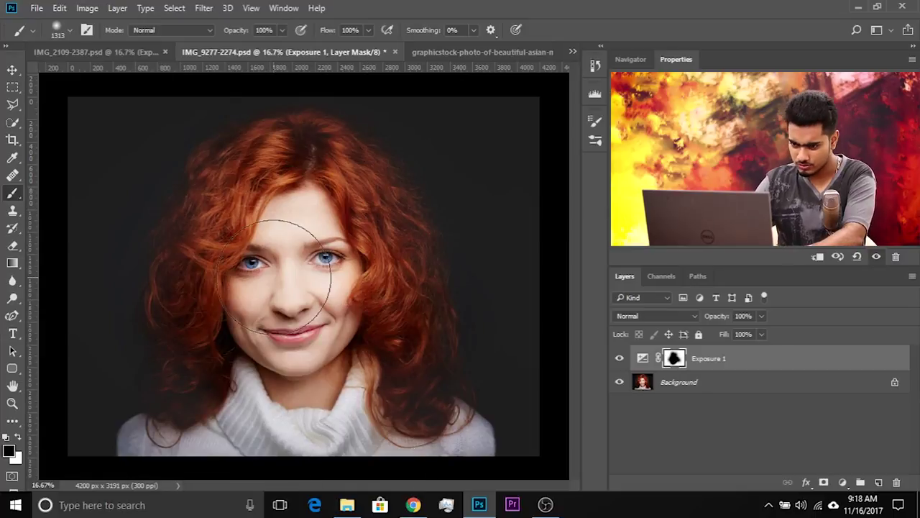
Restore the Exposure effect on the upper-left hair with a smaller white brush, then compare
key("bracketleft")
key("bracketleft")
key("bracketleft")
key("x")
mouse_move(251, 189)
left_mouse_down()
mouse_move(210, 178)
mouse_move(212, 159)
mouse_move(214, 184)
mouse_move(231, 205)
mouse_move(232, 302)
mouse_move(187, 279)
mouse_move(186, 349)
mouse_move(193, 346)
mouse_move(174, 267)
mouse_move(158, 386)
mouse_move(426, 328)
mouse_move(385, 320)
mouse_move(416, 245)
mouse_move(362, 209)
left_mouse_up()
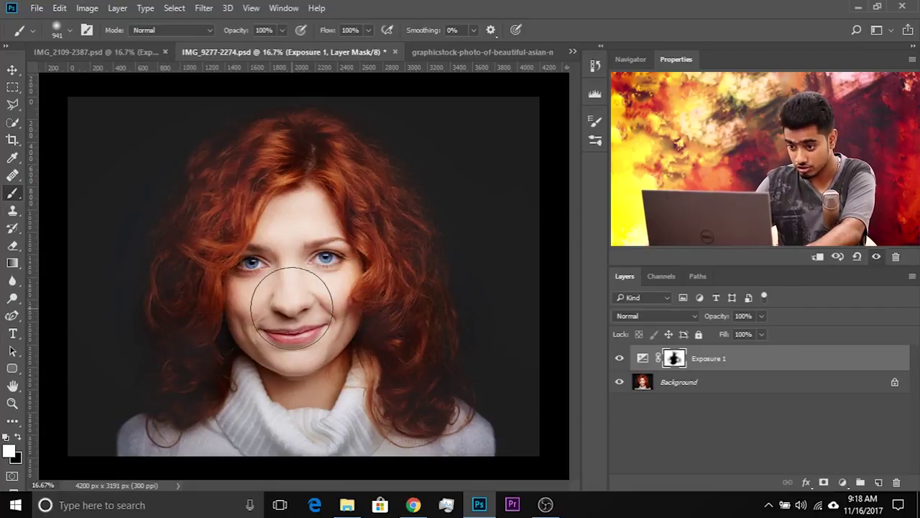
left_click(619, 359)
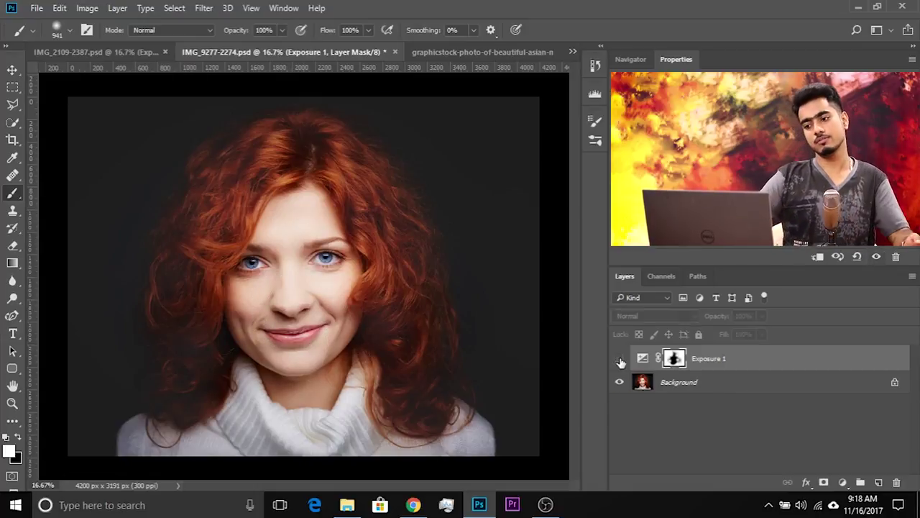
left_click(620, 359)
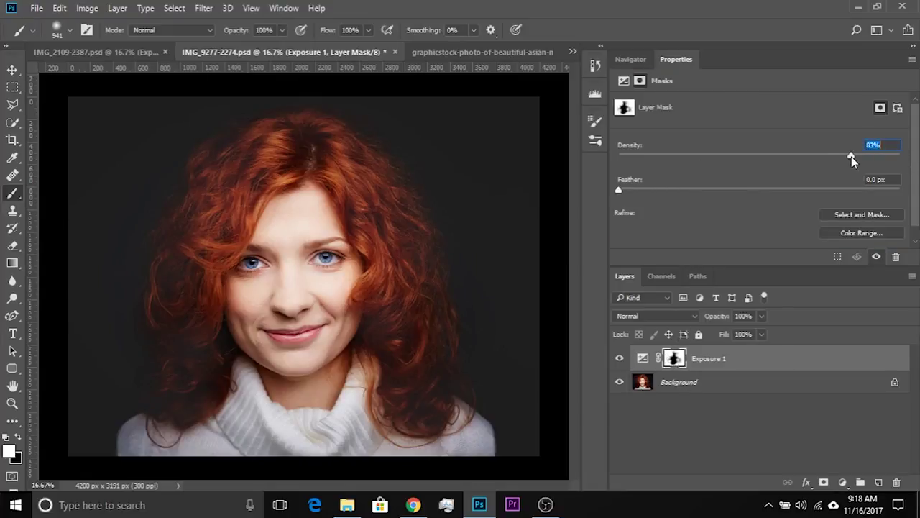
Lower the Exposure 1 mask Density to 81%
left_click_drag(852, 156, 786, 150)
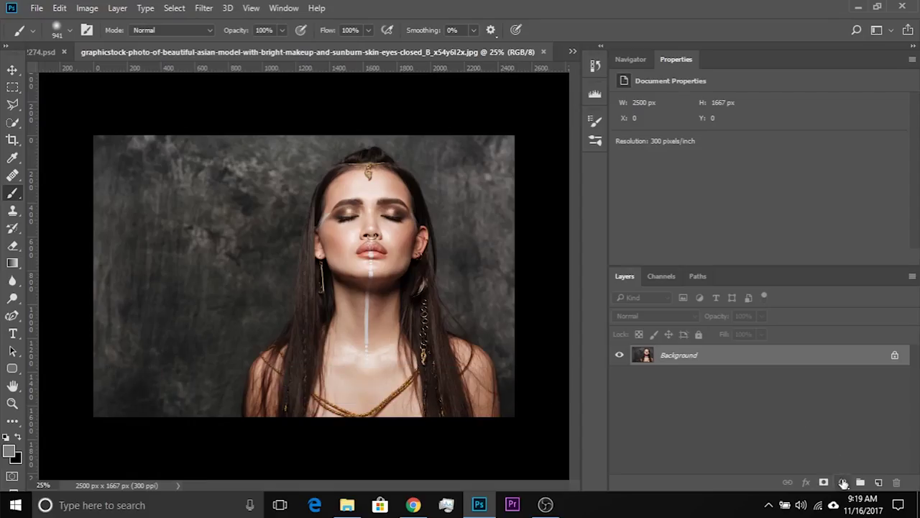
Add a Levels layer to the closed-eyes portrait with RGB black input 18 and lifted output black
left_click(844, 482)
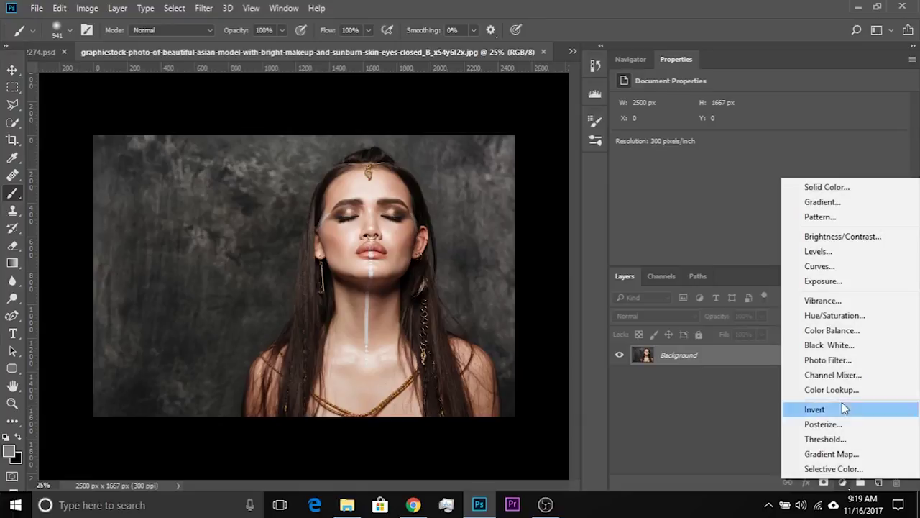
left_click(845, 251)
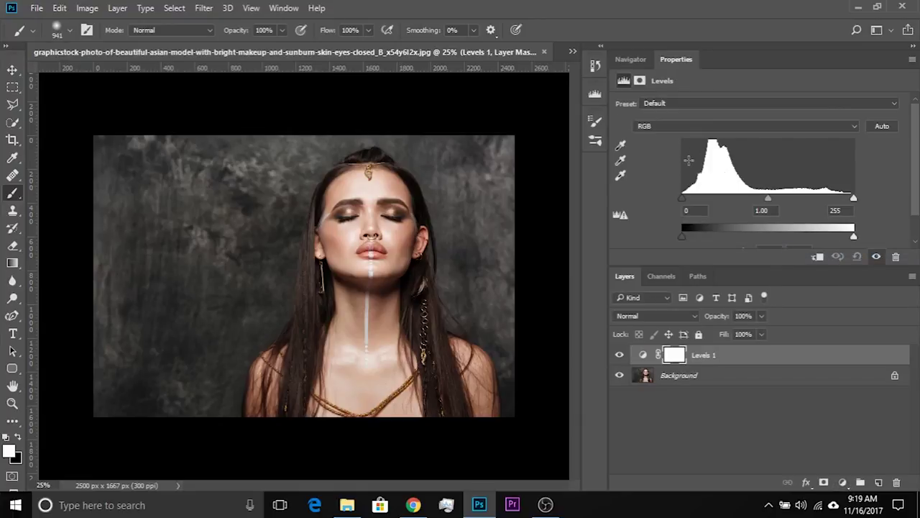
left_click_drag(682, 199, 709, 199)
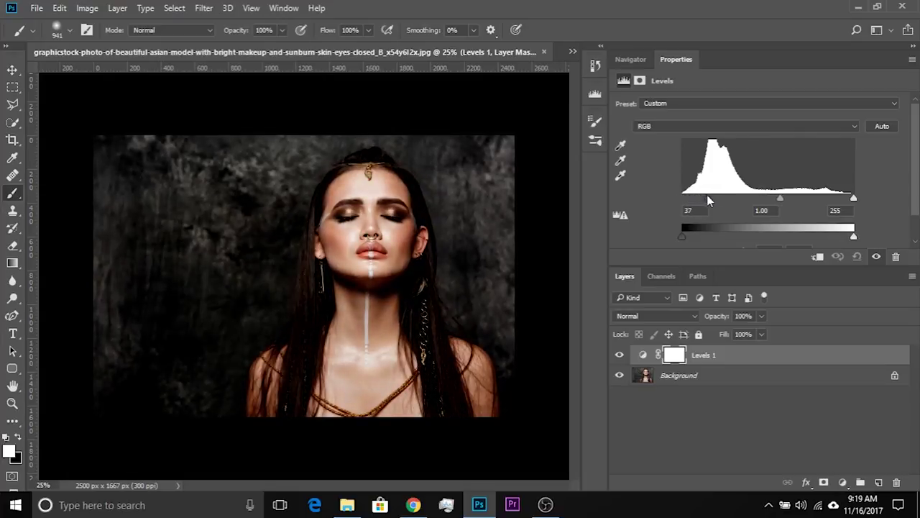
left_click_drag(687, 233, 699, 231)
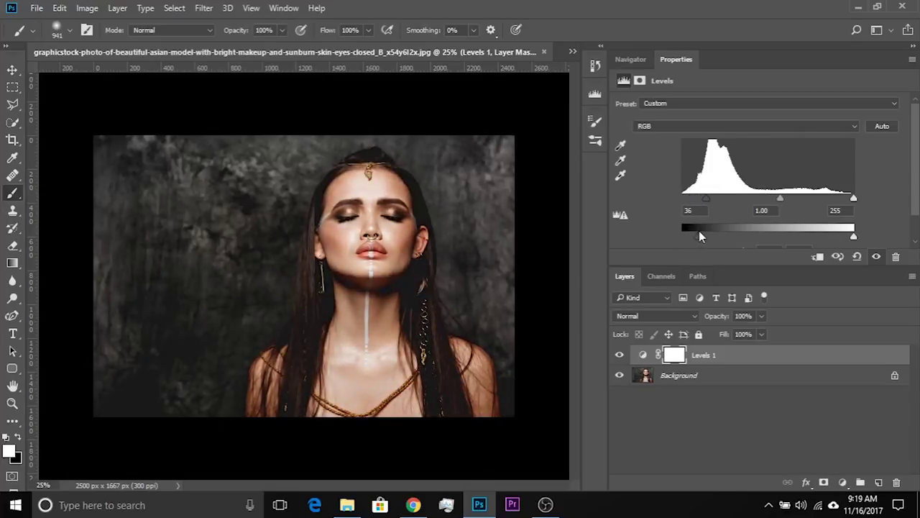
left_click(619, 355)
left_click(619, 355)
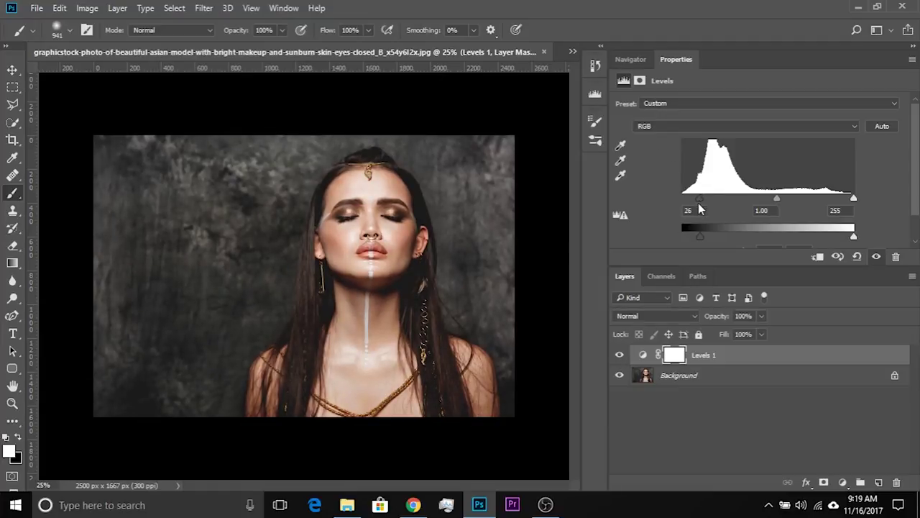
left_click_drag(700, 198, 689, 198)
mouse_move(697, 235)
left_mouse_down()
mouse_move(681, 230)
mouse_move(690, 231)
left_mouse_up()
Lift the Levels 1 Blue channel shadows to black input 31 and output black 56
left_click(682, 128)
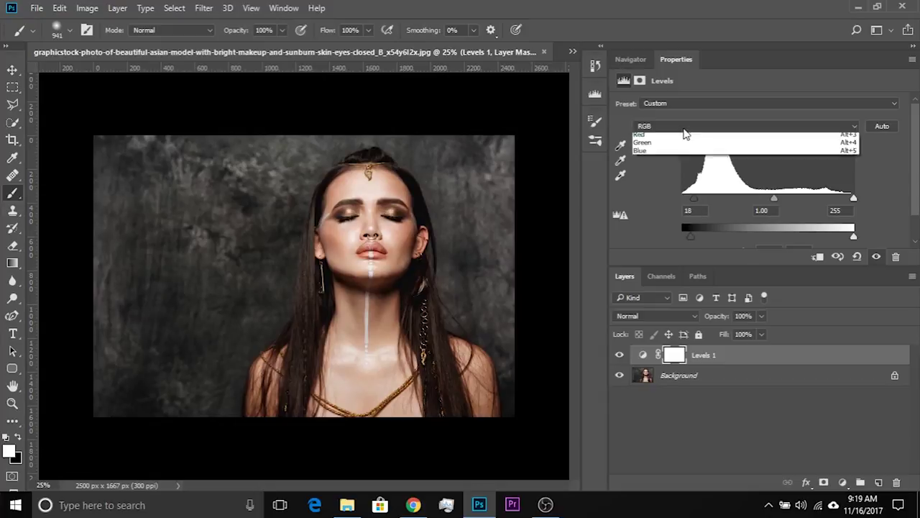
left_click(655, 162)
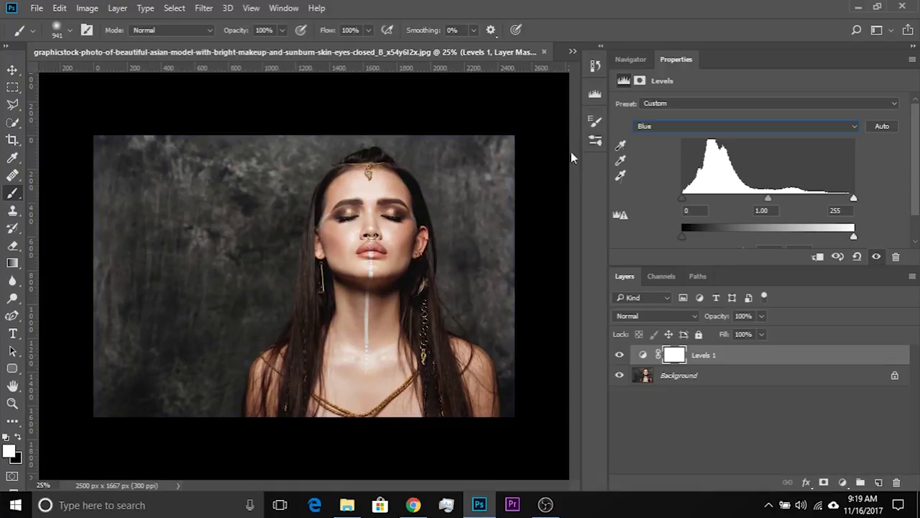
left_click_drag(681, 199, 696, 199)
scroll(698, 185, "down", 1)
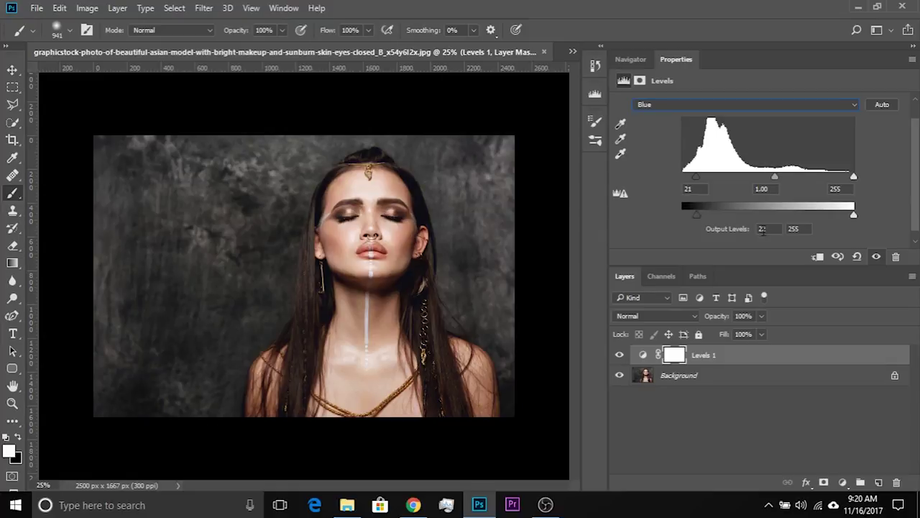
left_click_drag(696, 214, 708, 214)
left_click_drag(715, 217, 718, 217)
scroll(700, 170, "up", 1)
In the Green channel, raise the output black and set the black input to 13
left_click(684, 126)
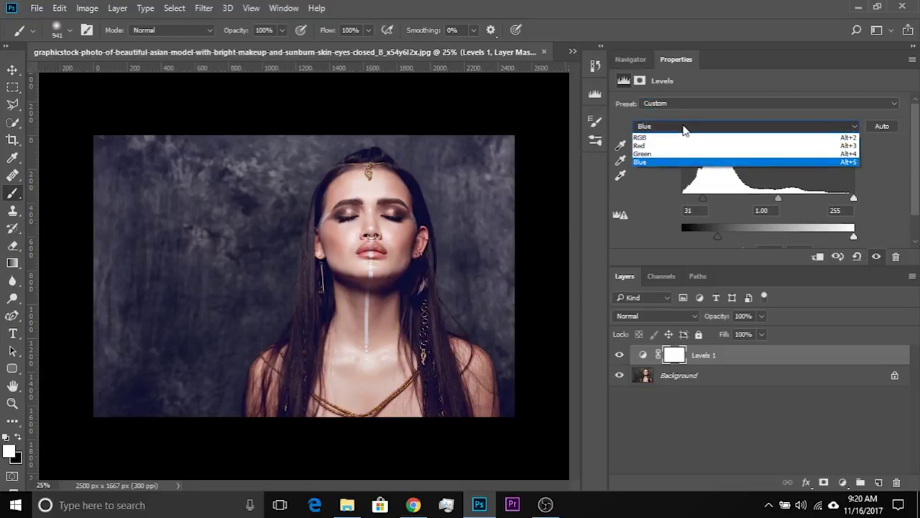
left_click(683, 154)
left_click_drag(684, 235, 699, 233)
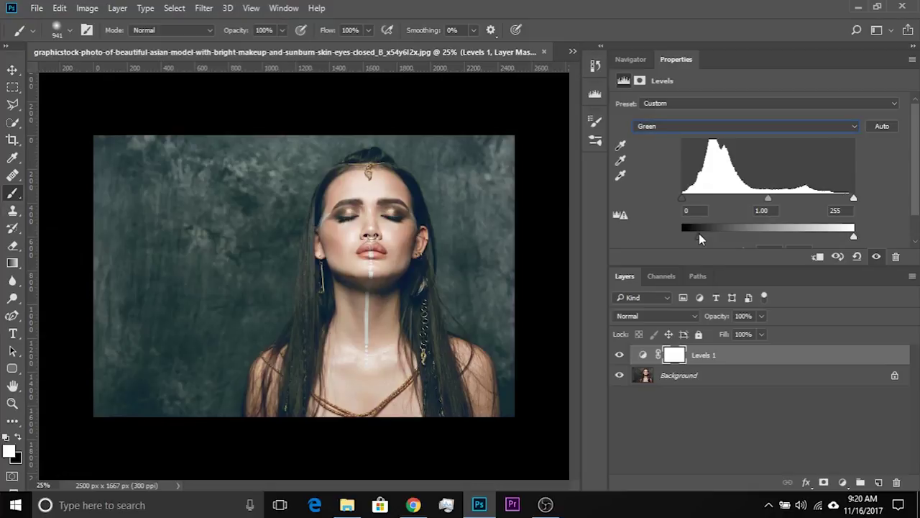
left_click_drag(683, 195, 690, 197)
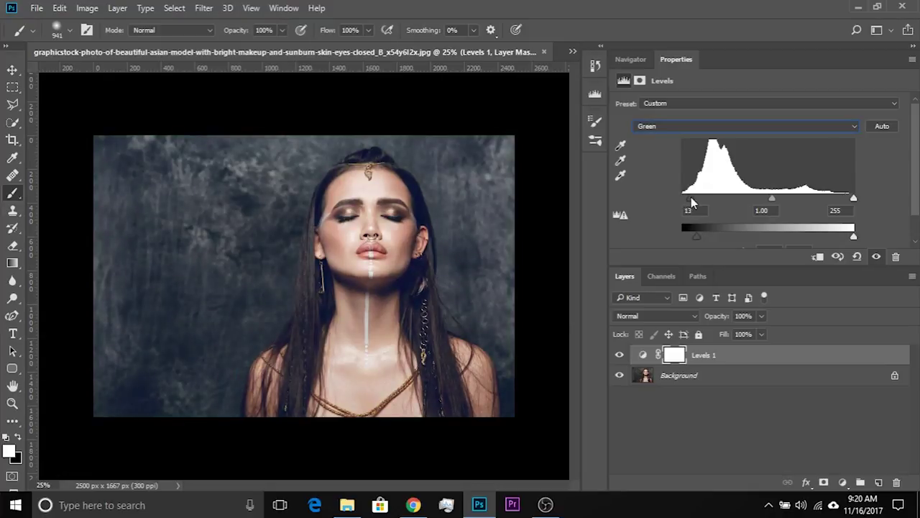